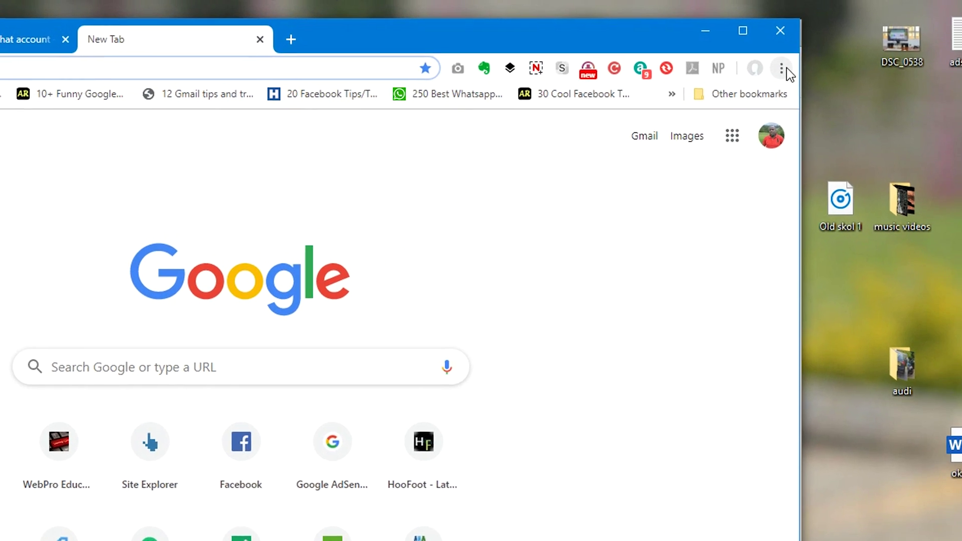
Open the Chrome Web Store Themes gallery from the Appearance section of Chrome Settings.
left_click(916, 48)
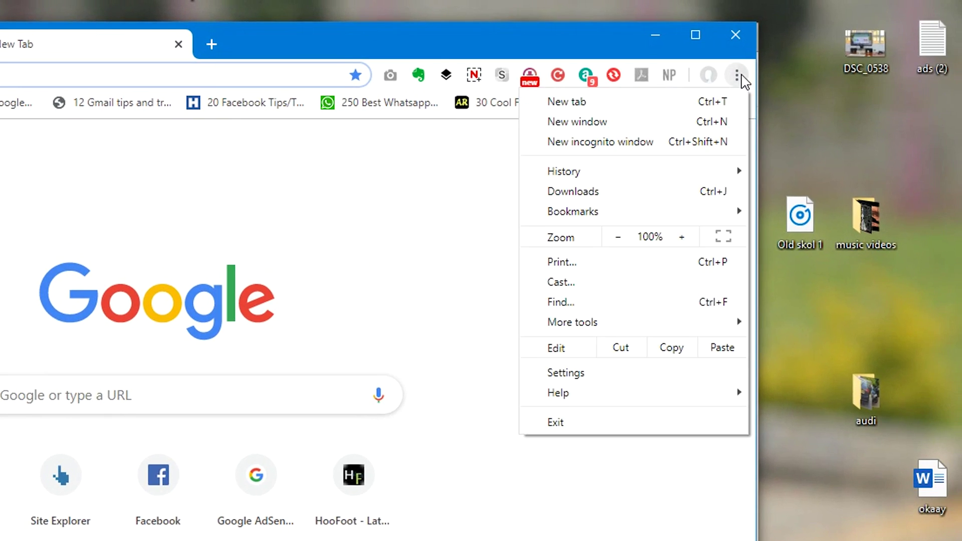
left_click(593, 385)
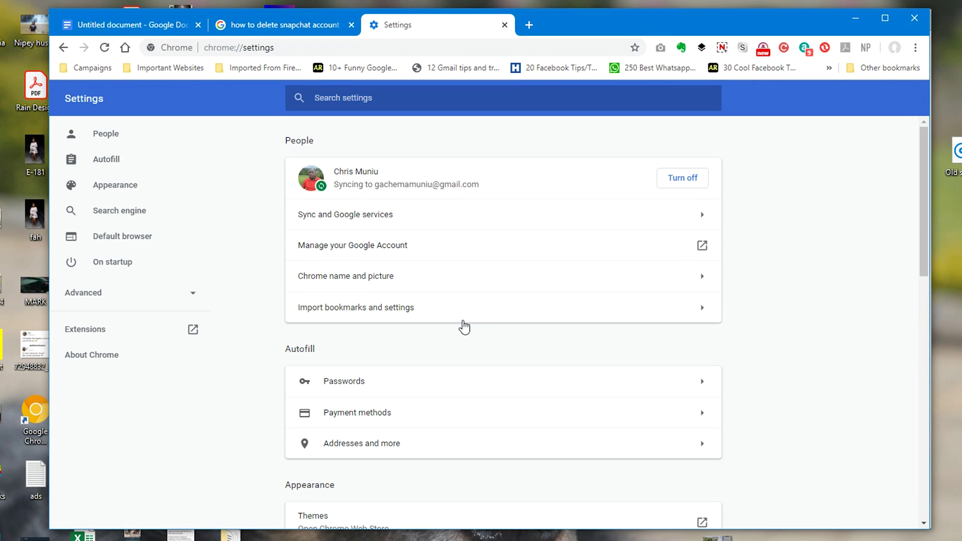
scroll(461, 327, "down", 3)
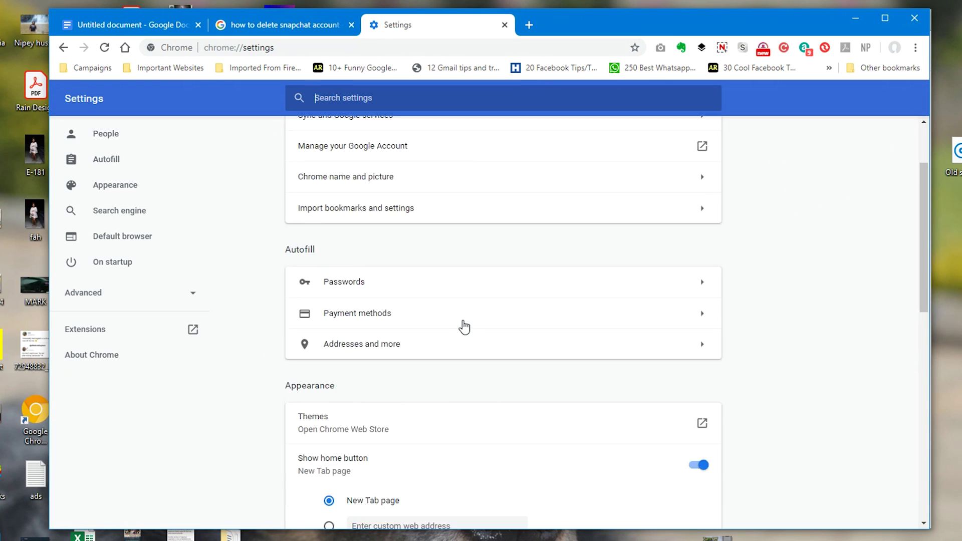
scroll(464, 327, "down", 4)
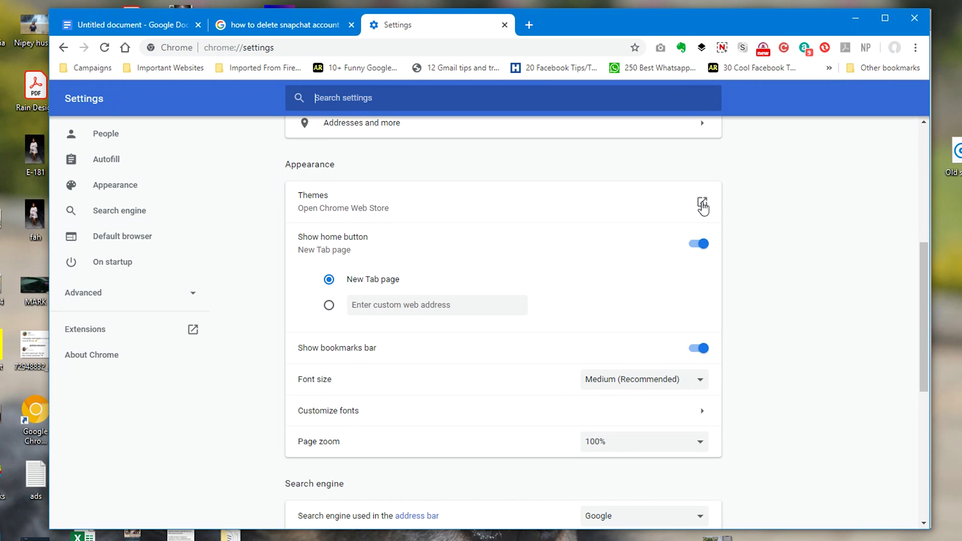
left_click(703, 204)
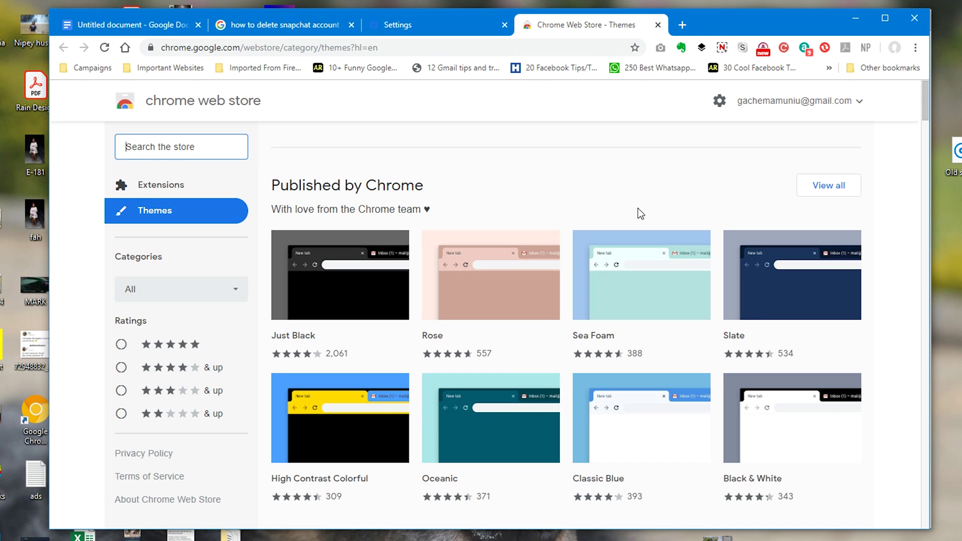
Scroll the theme categories down to Cool Rides and open the Racing theme's page.
scroll(639, 209, "down", 3)
scroll(638, 209, "down", 3)
scroll(639, 209, "down", 2)
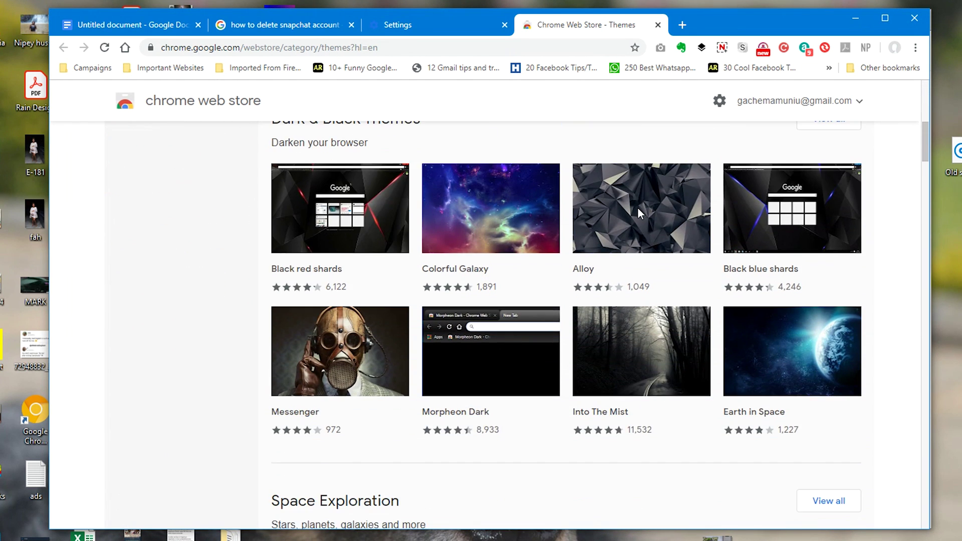
scroll(639, 211, "up", 6)
scroll(637, 212, "up", 2)
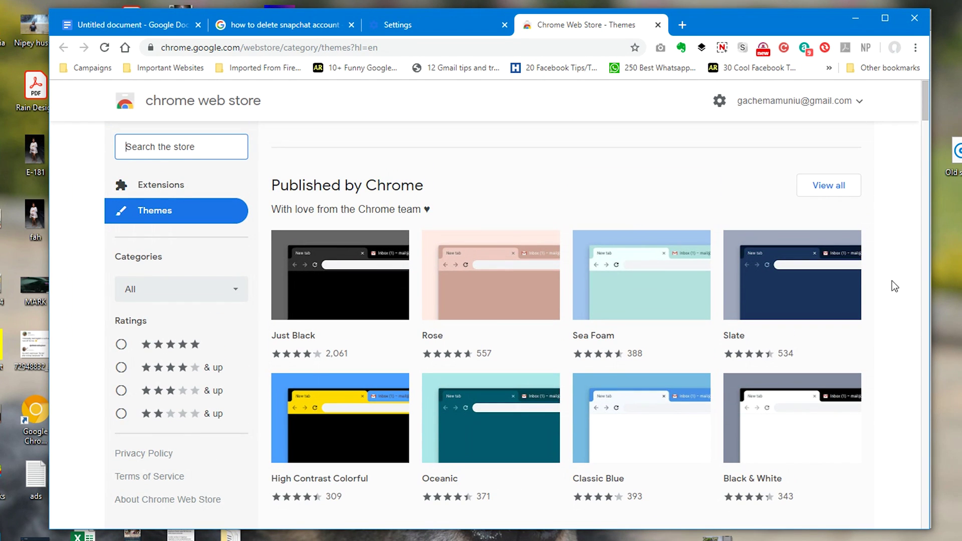
scroll(441, 231, "down", 1)
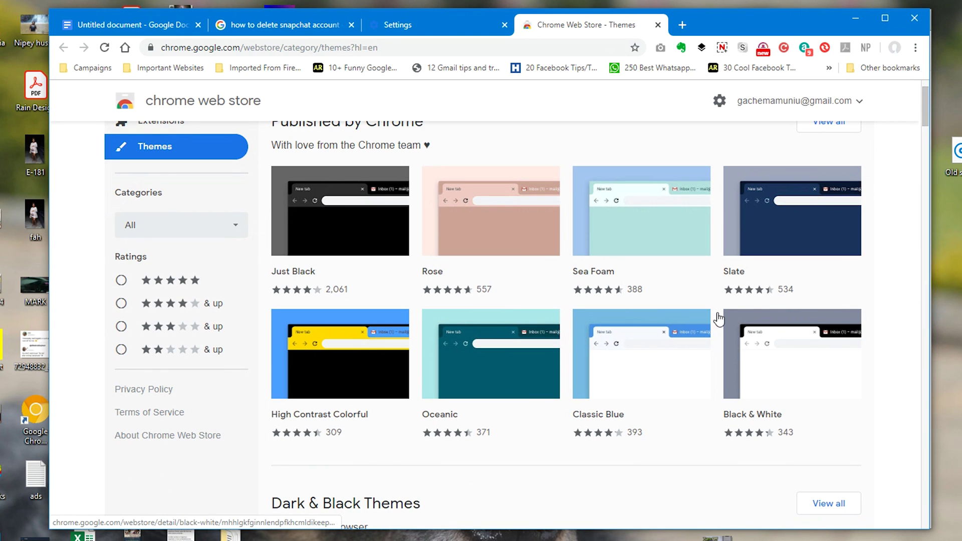
scroll(698, 374, "down", 4)
scroll(699, 366, "down", 2)
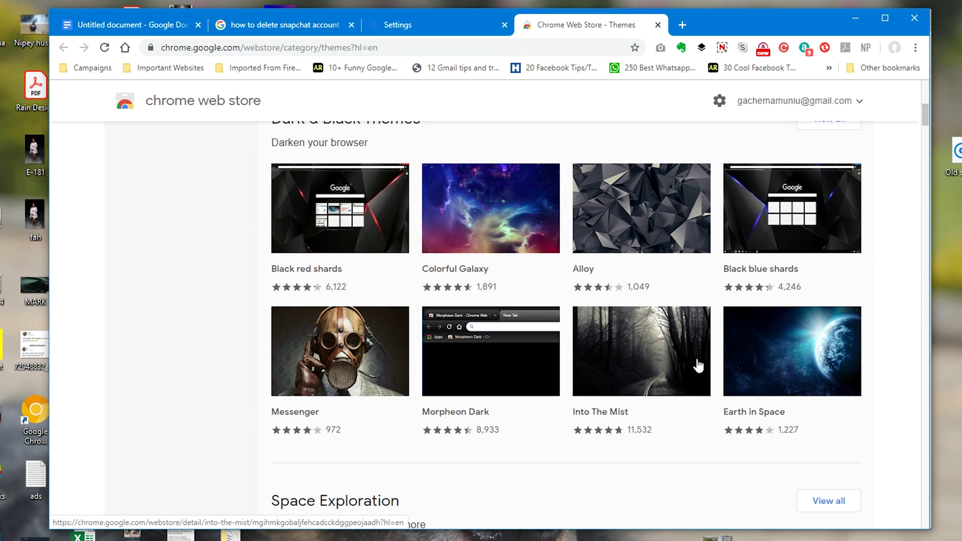
scroll(698, 366, "down", 2)
scroll(698, 366, "down", 1)
scroll(698, 366, "down", 5)
scroll(698, 366, "down", 2)
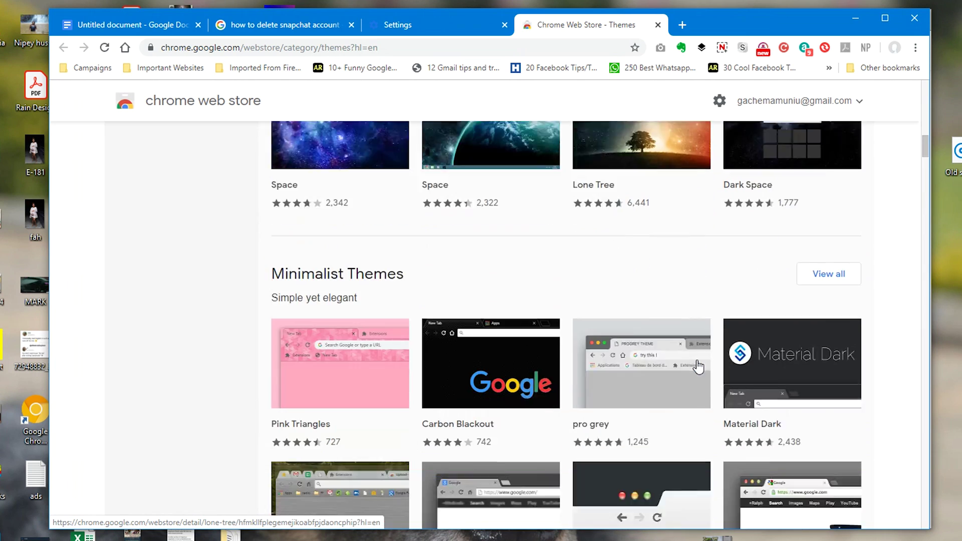
scroll(698, 366, "down", 4)
scroll(699, 367, "down", 3)
scroll(698, 367, "down", 3)
scroll(698, 367, "down", 7)
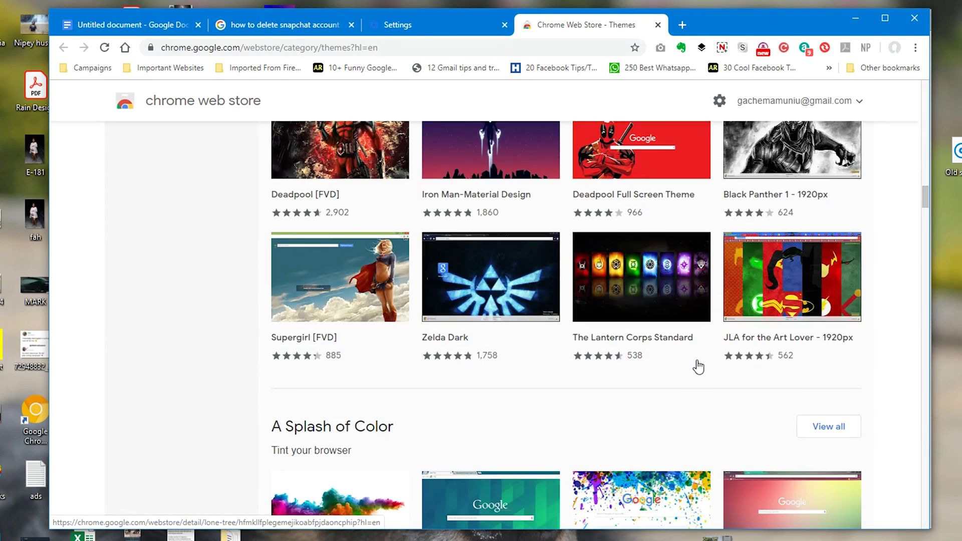
scroll(699, 367, "down", 5)
scroll(698, 367, "down", 3)
scroll(698, 366, "down", 5)
scroll(699, 366, "down", 2)
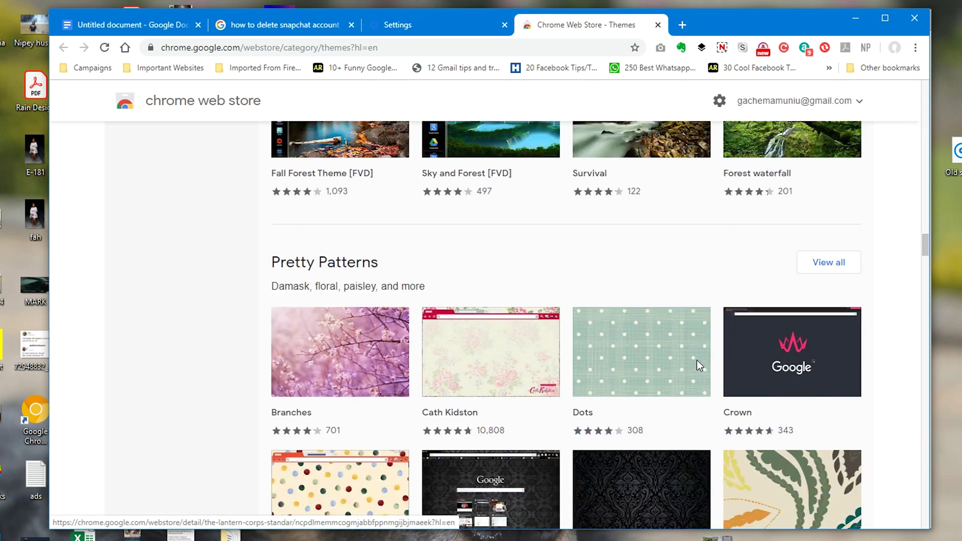
scroll(699, 365, "down", 5)
scroll(699, 366, "down", 4)
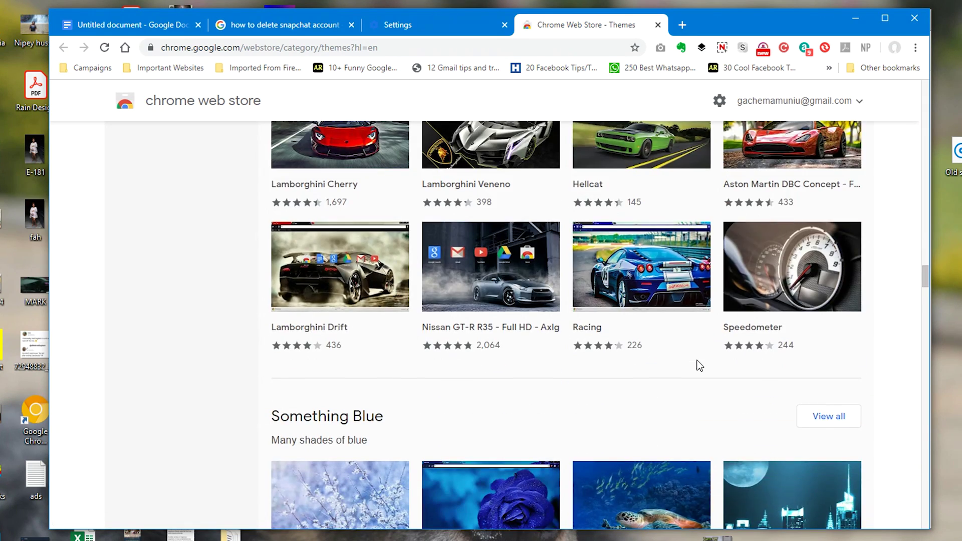
scroll(699, 365, "down", 8)
scroll(700, 365, "up", 1)
scroll(699, 365, "up", 12)
scroll(699, 365, "up", 3)
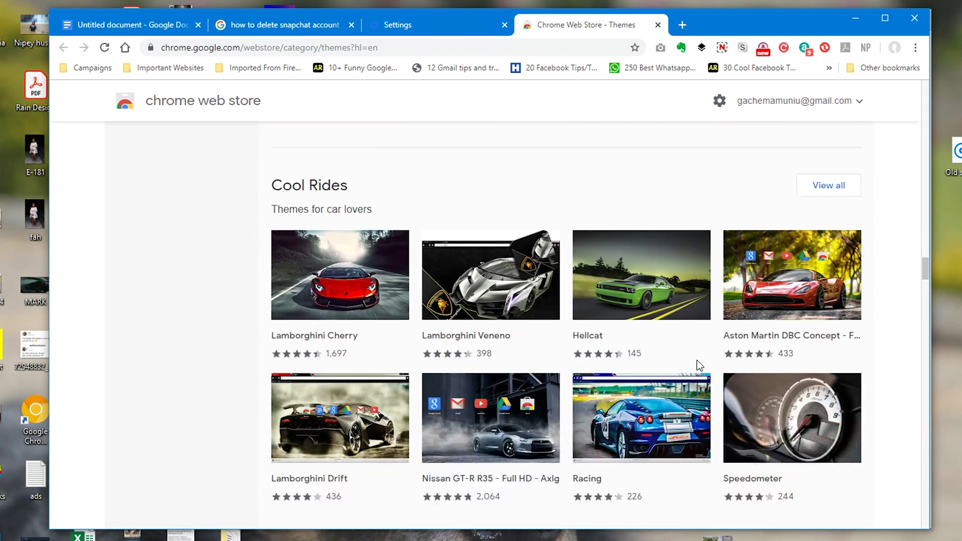
scroll(699, 365, "down", 2)
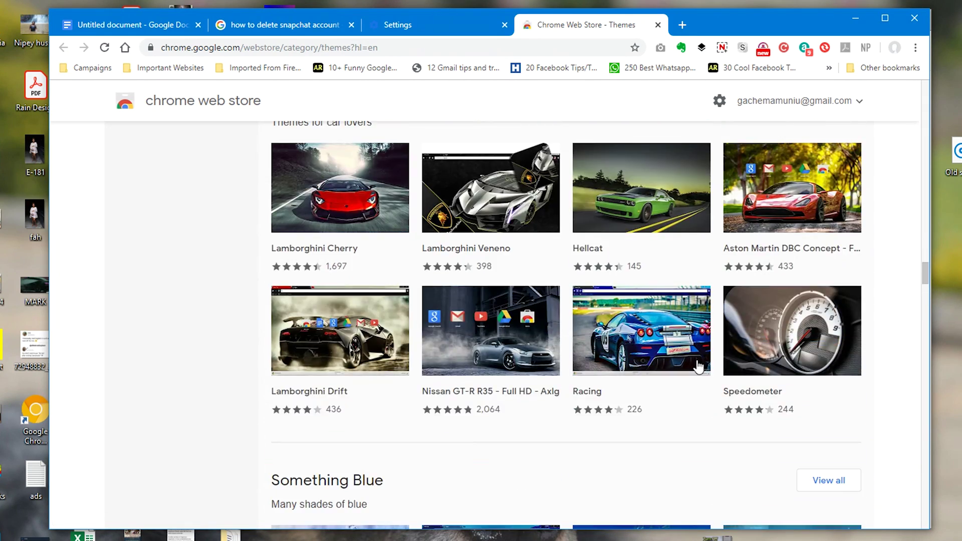
left_click(653, 338)
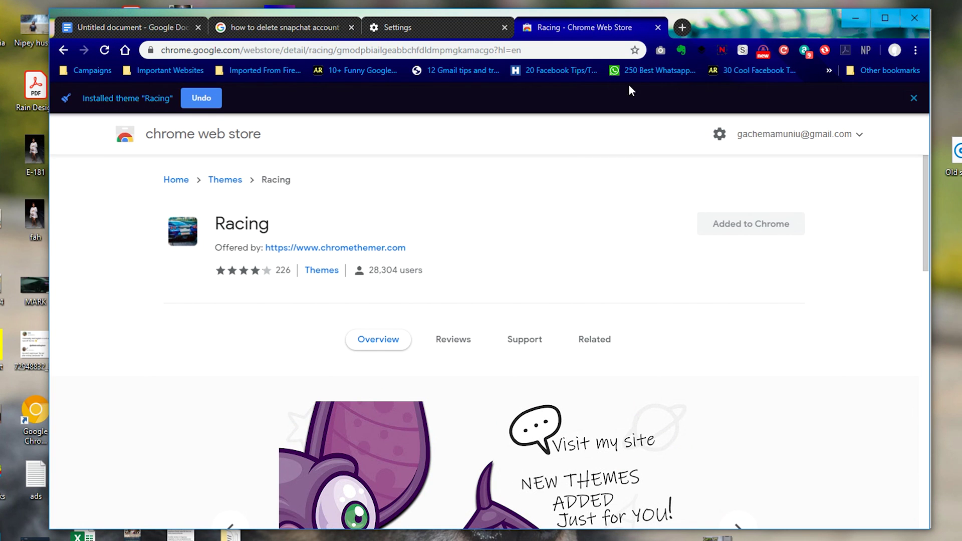
Preview the Racing theme on a new tab, then return to the Chrome Web Store Themes tab.
left_click(681, 29)
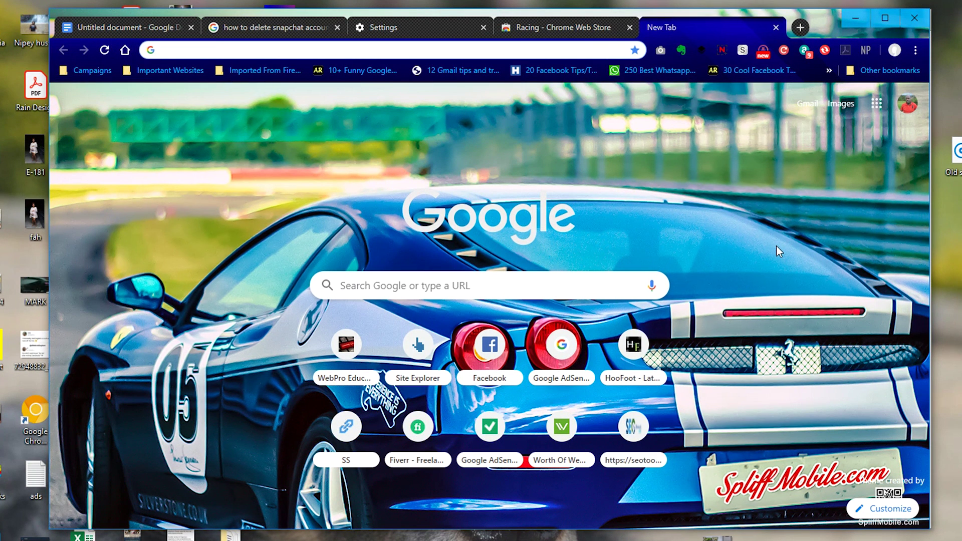
left_click(576, 25)
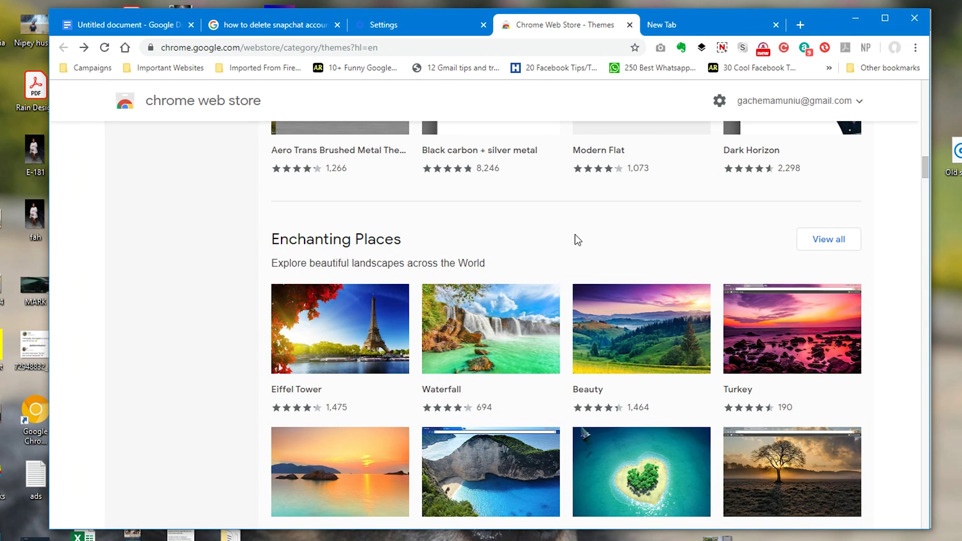
Look over the Enchanting Places themes, then switch to the New Tab page's address bar.
scroll(575, 240, "down", 1)
scroll(577, 240, "down", 2)
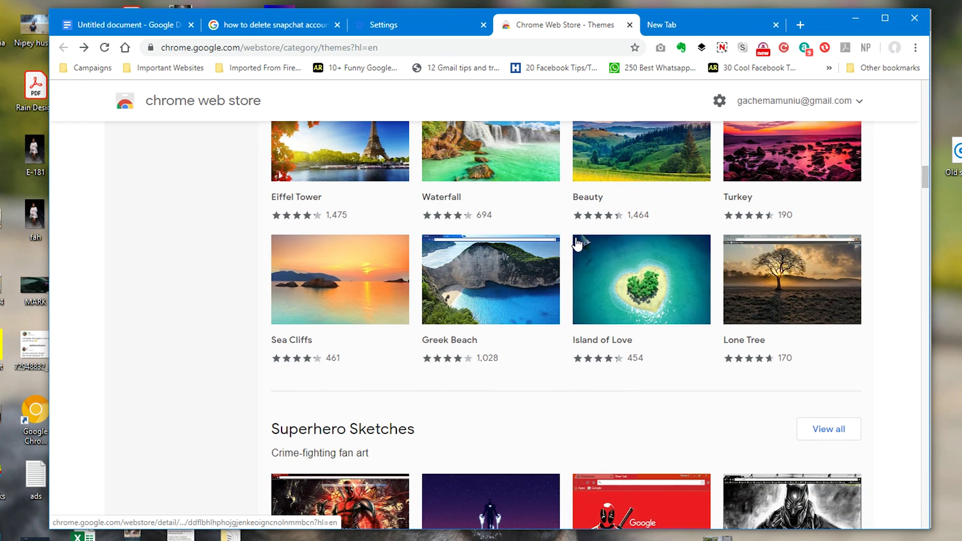
mouse_move(642, 280)
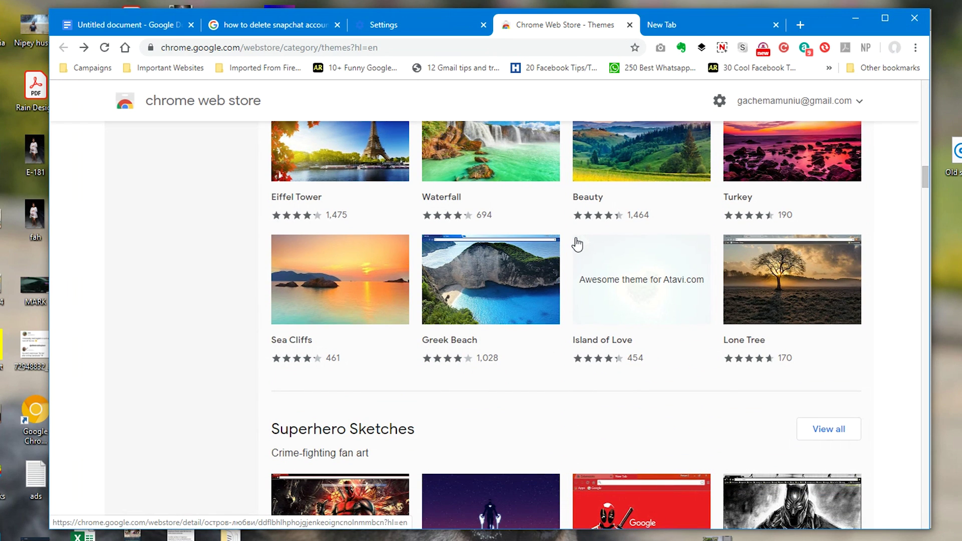
scroll(571, 295, "up", 1)
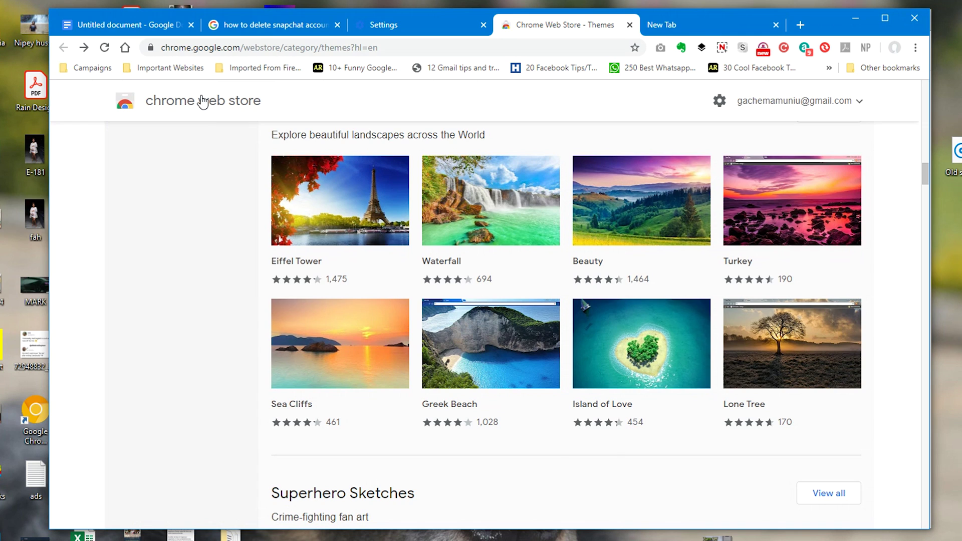
key("ctrl+Tab")
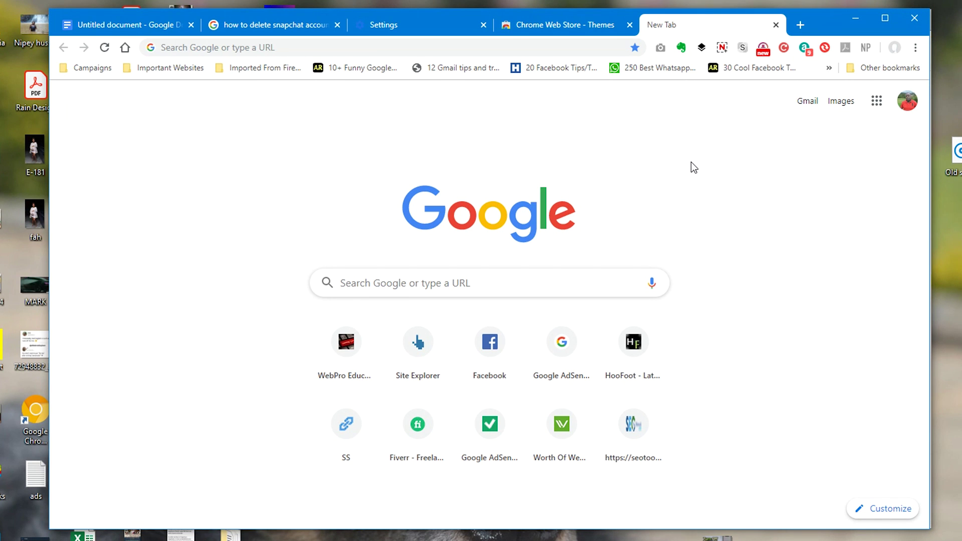
left_click(571, 50)
Go to themebeta.com, browse its theme gallery, and open the Chrome Theme Creator.
type("t")
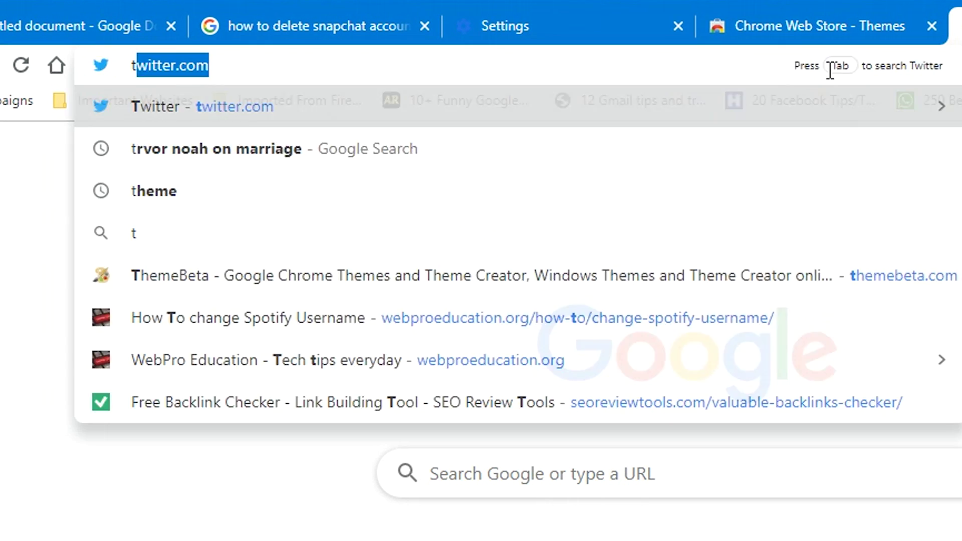
type("hemebeta")
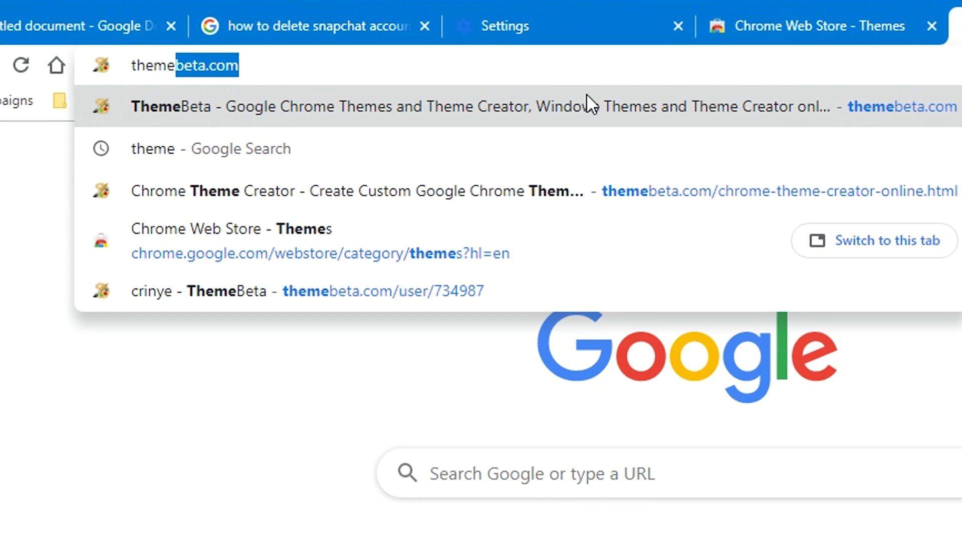
left_click(567, 105)
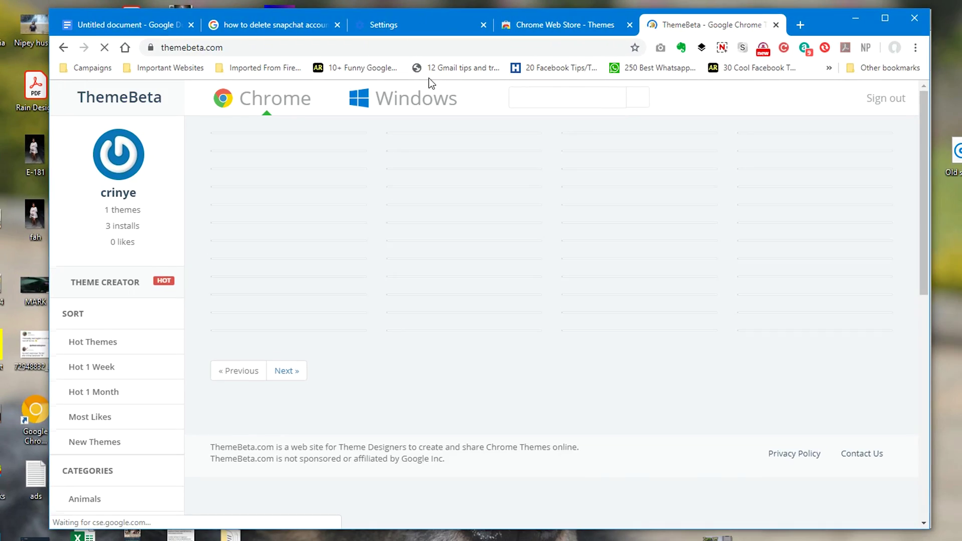
scroll(572, 203, "down", 5)
scroll(572, 203, "down", 1)
scroll(572, 203, "down", 5)
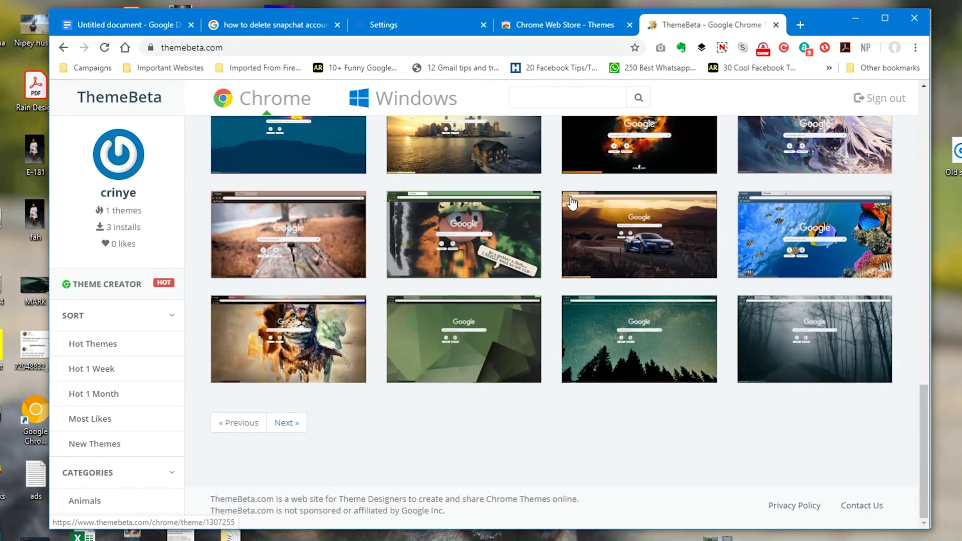
scroll(572, 203, "up", 5)
scroll(572, 203, "up", 5)
scroll(572, 203, "up", 5)
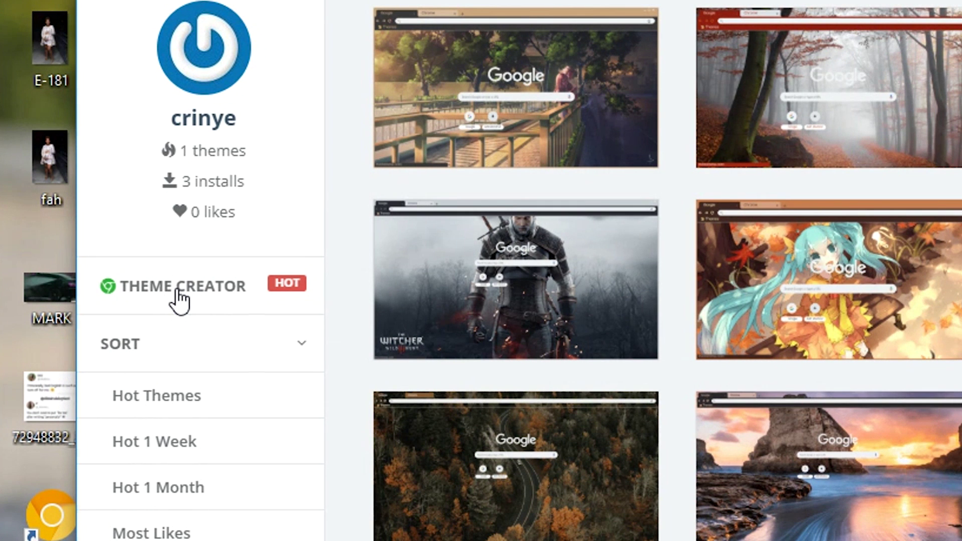
left_click(176, 292)
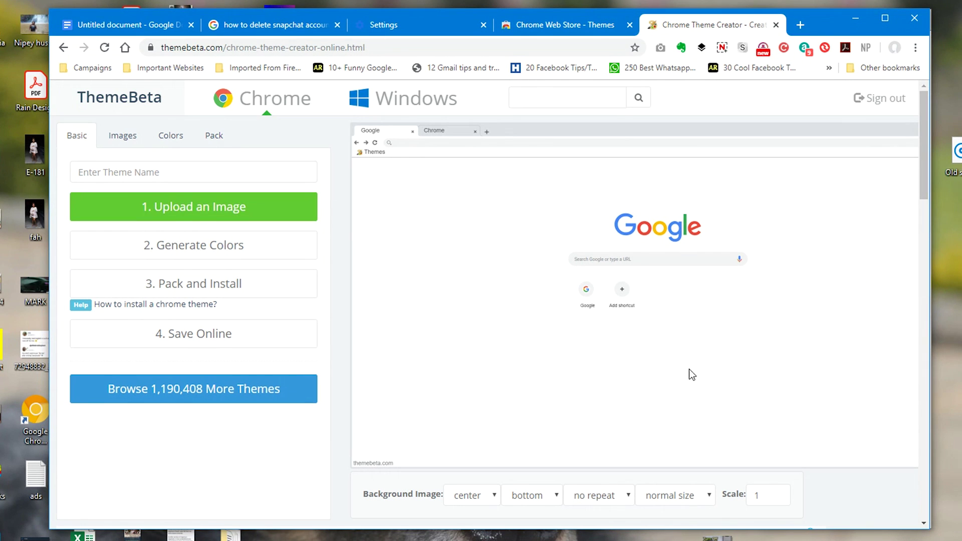
Upload IMG_3141 from the Photoshop > iphone folder as the theme background.
left_click(188, 216)
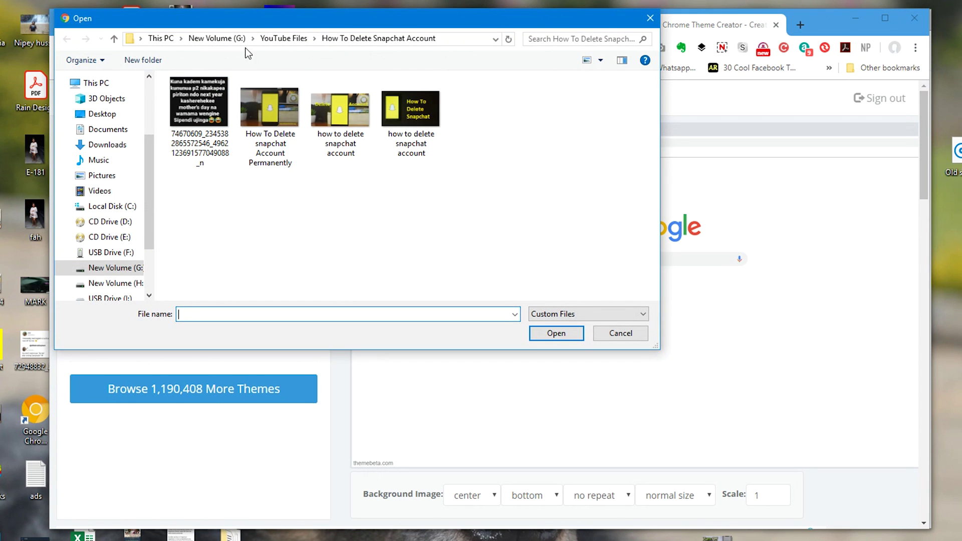
left_click(105, 271)
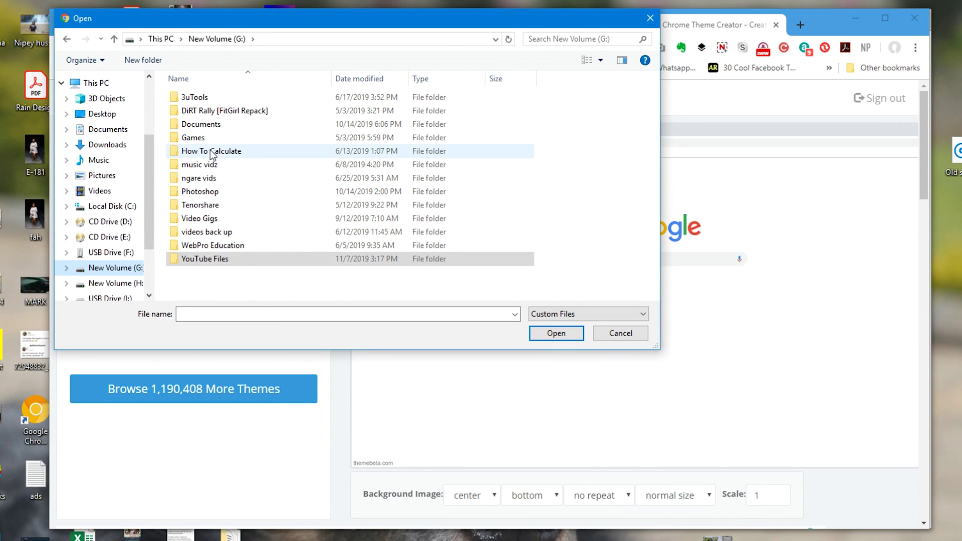
left_click(205, 193)
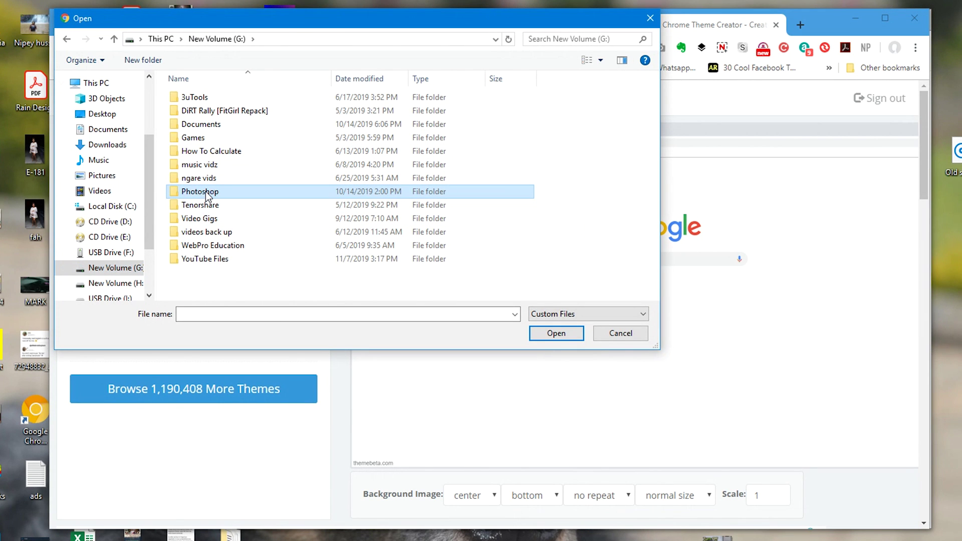
double_click(208, 197)
double_click(474, 108)
left_click(611, 100)
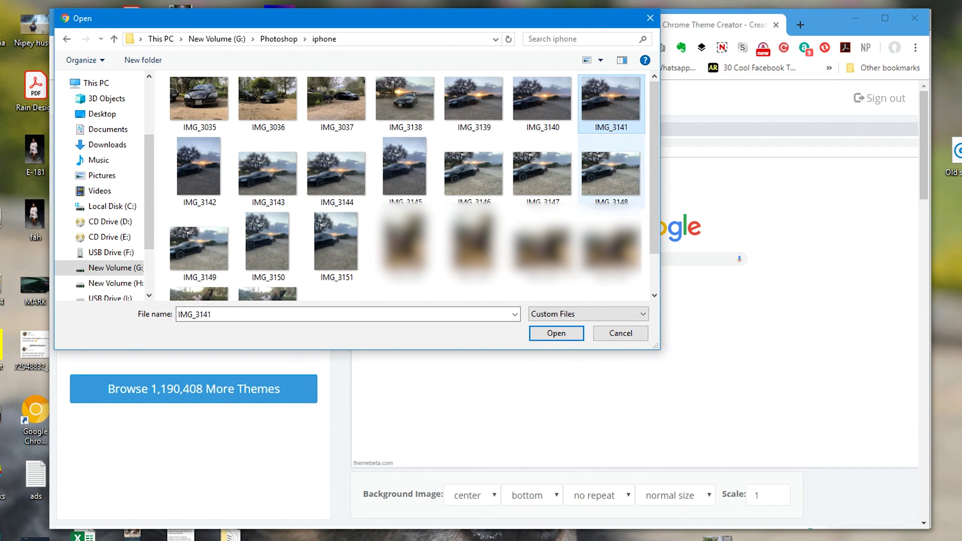
left_click(555, 334)
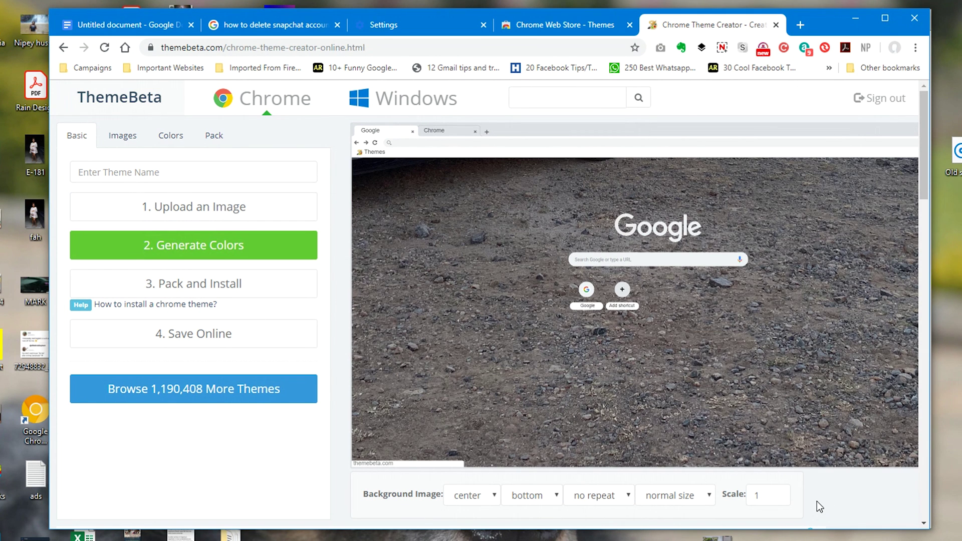
Set the background image size to fill the screen and view the Images settings.
left_click(709, 497)
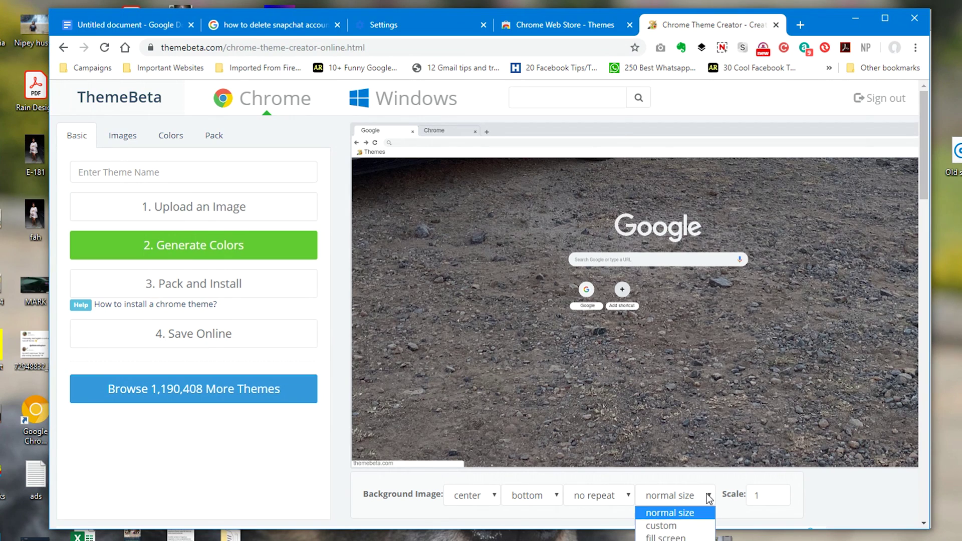
left_click(691, 538)
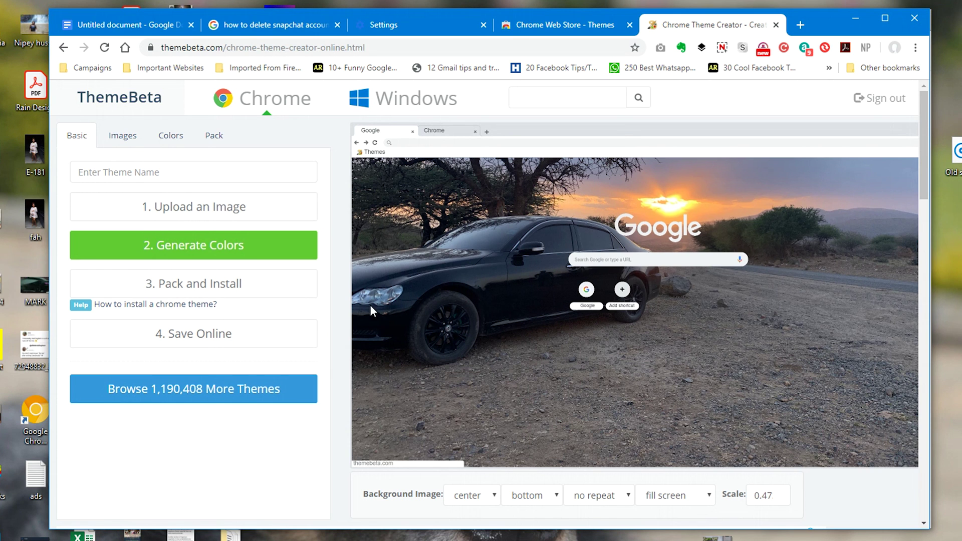
left_click(123, 135)
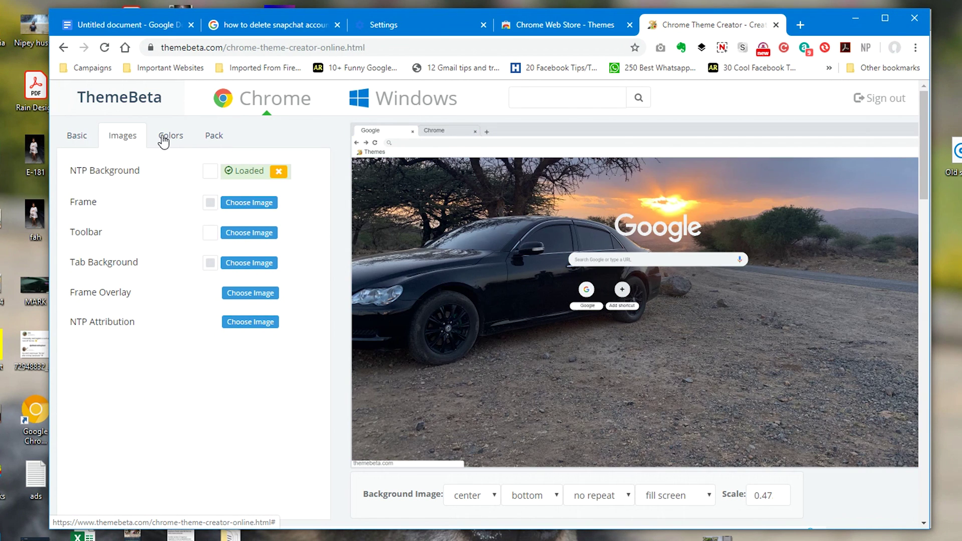
Generate theme colours from the sunset photo on the Basic tab and review the Images and Colors tabs.
left_click(170, 136)
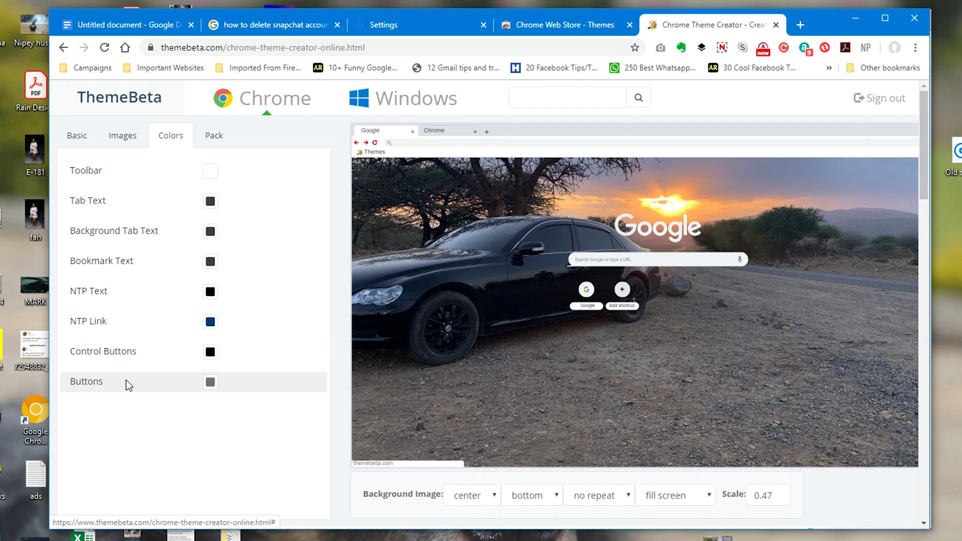
left_click(78, 137)
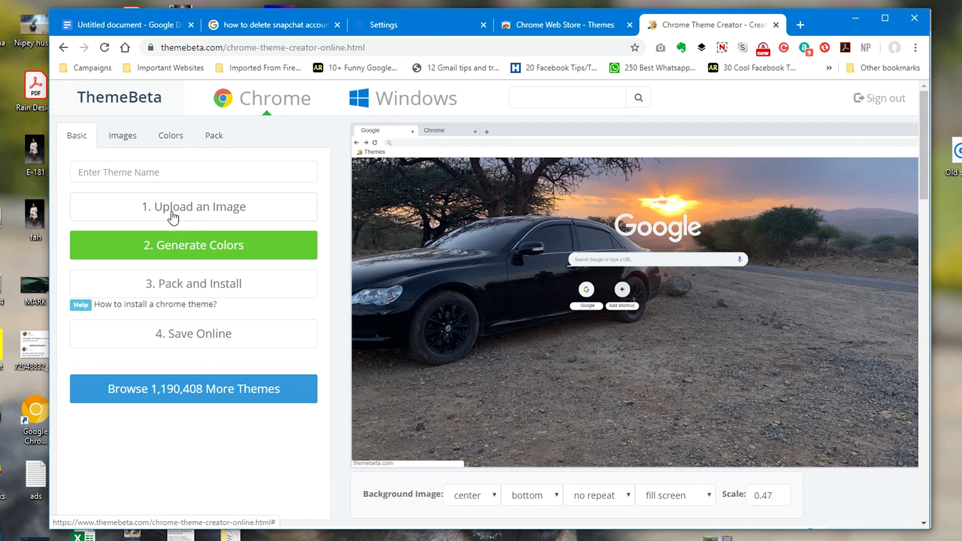
left_click(192, 253)
left_click(199, 249)
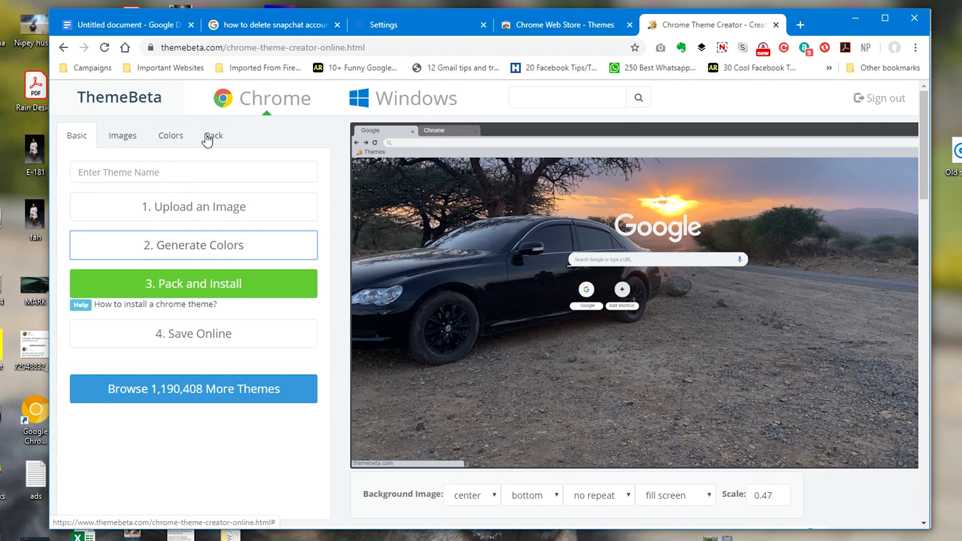
left_click(121, 139)
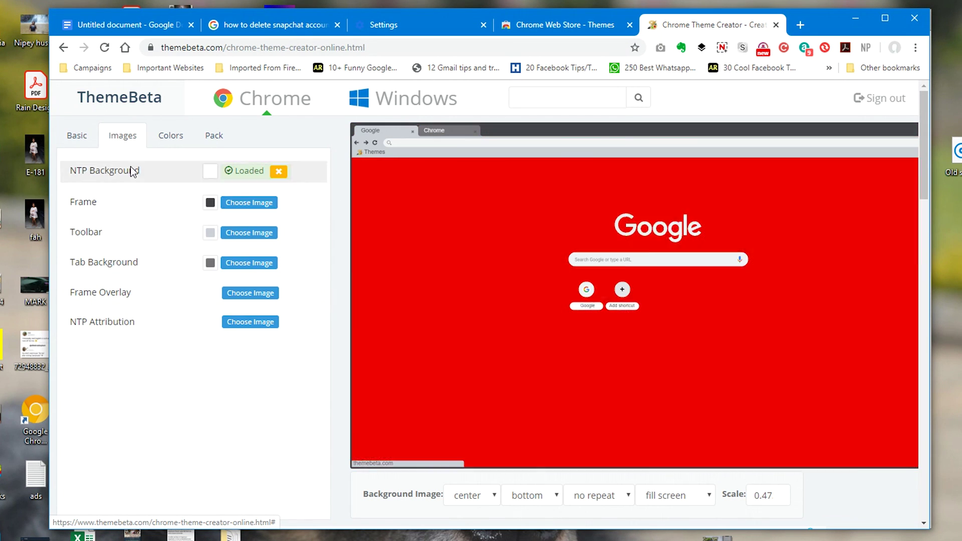
left_click(170, 136)
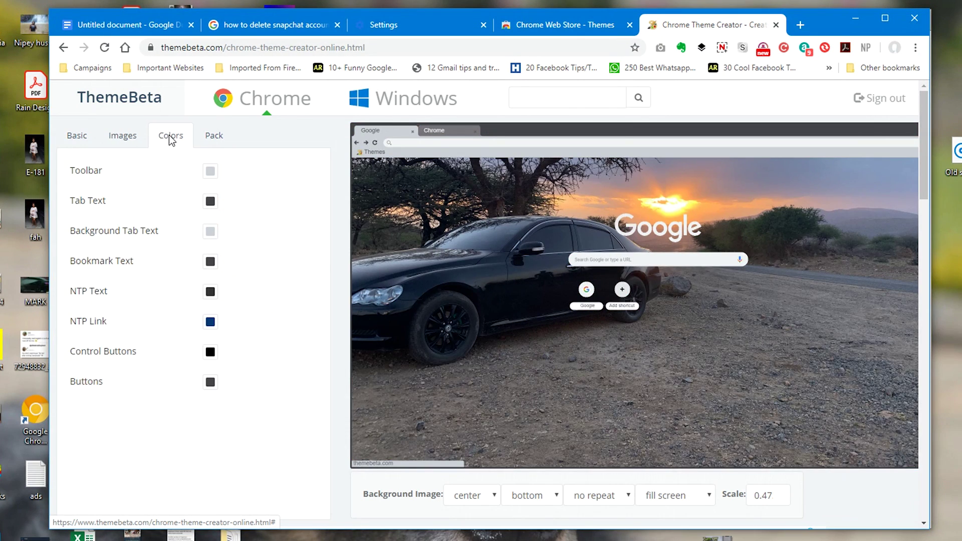
Pack the theme, save it to the Desktop as 'Sunset theme' zip, and open the download.
left_click(217, 138)
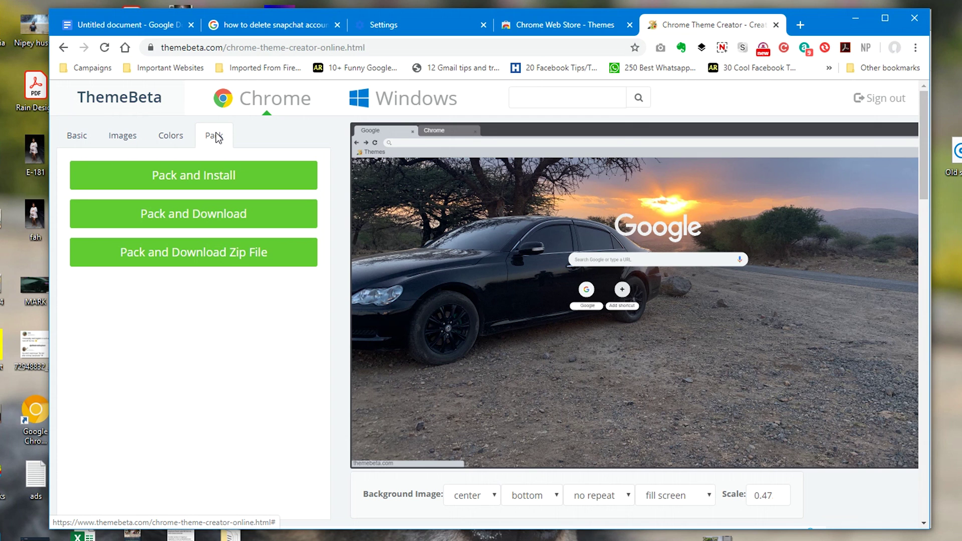
left_click(196, 255)
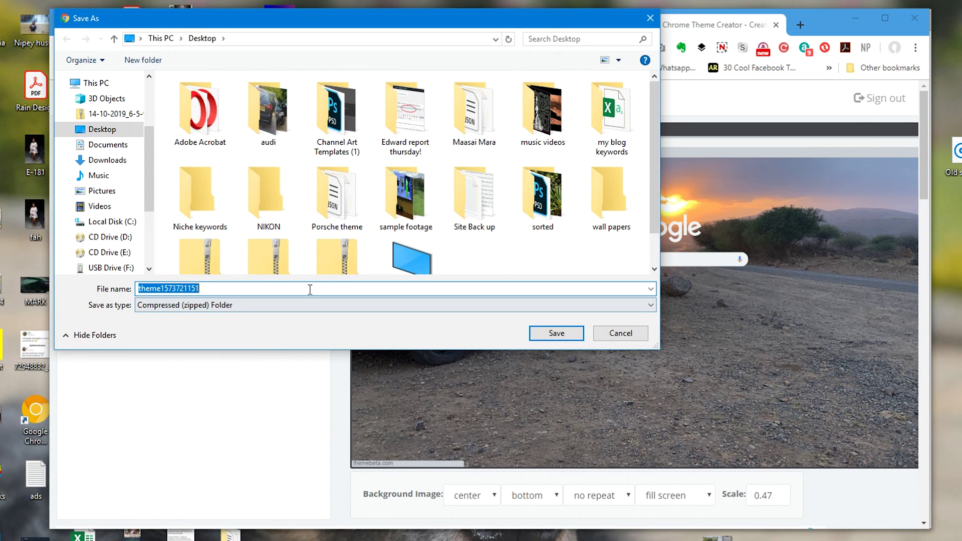
type("Sun")
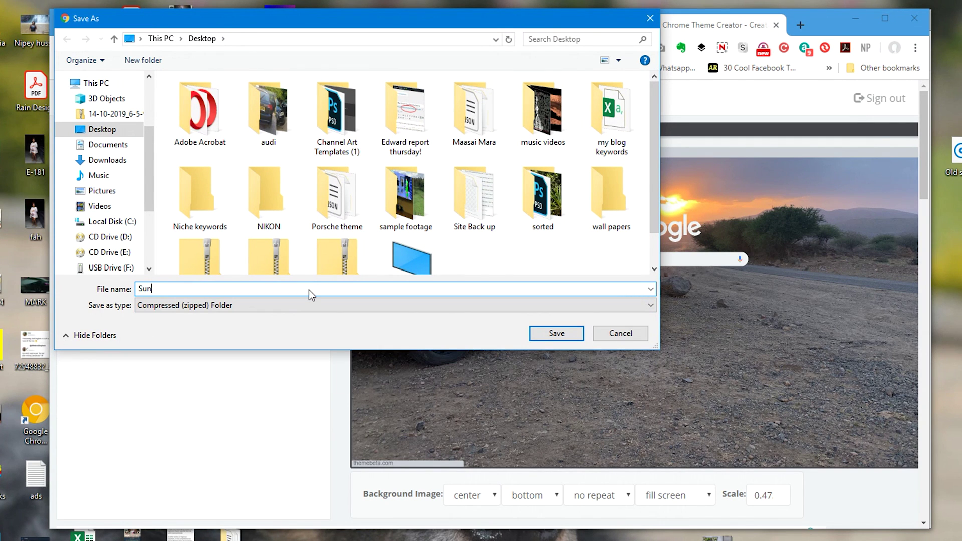
type("sent")
key("BackSpace")
key("BackSpace")
key("BackSpace")
type("t theme")
left_click(554, 335)
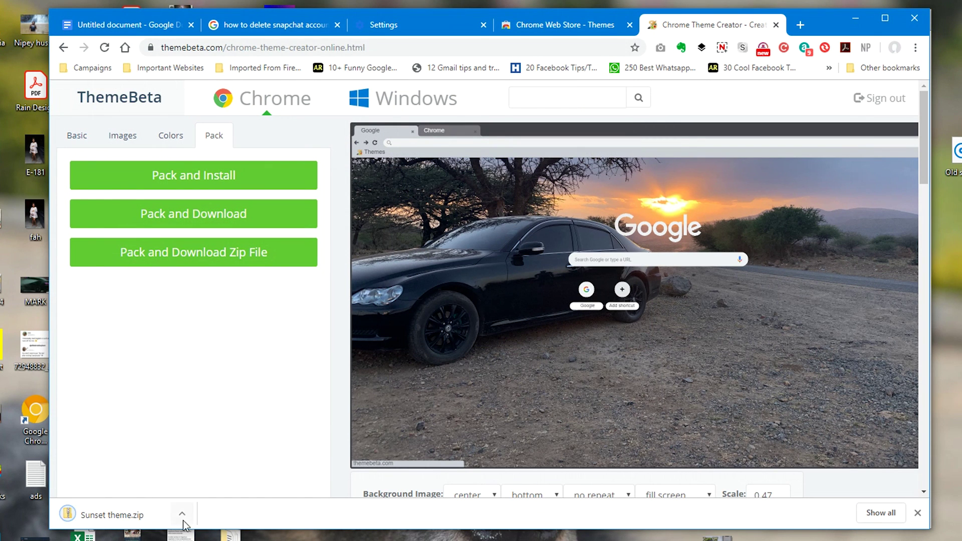
left_click(115, 515)
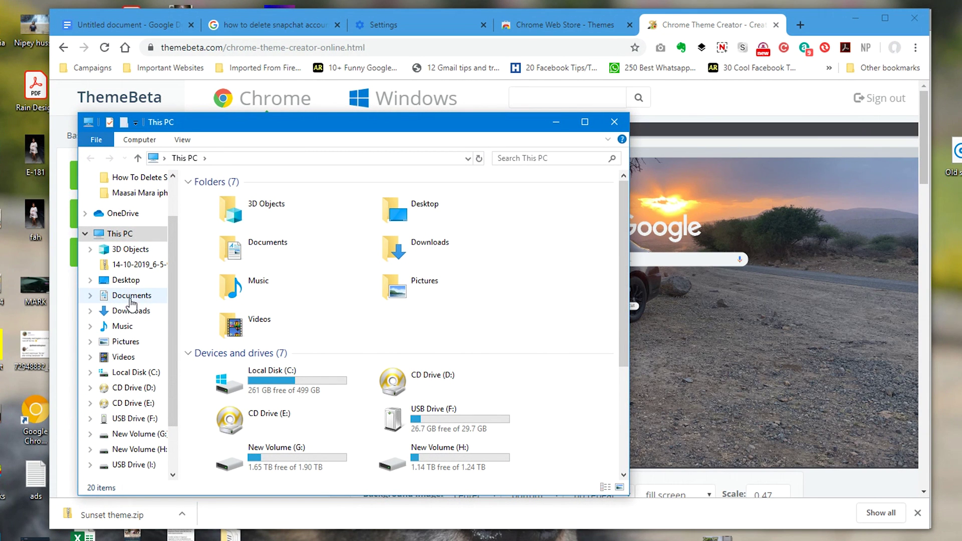
Extract Sunset theme.zip on the Desktop into a Sunset theme folder, then close both Explorer windows.
left_click(126, 280)
scroll(359, 351, "down", 3)
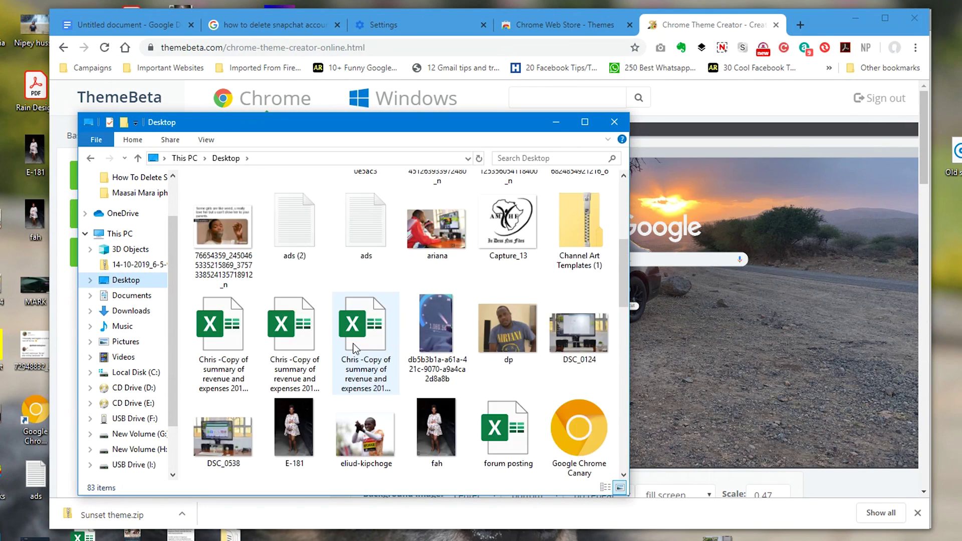
scroll(354, 348, "down", 3)
scroll(354, 348, "down", 4)
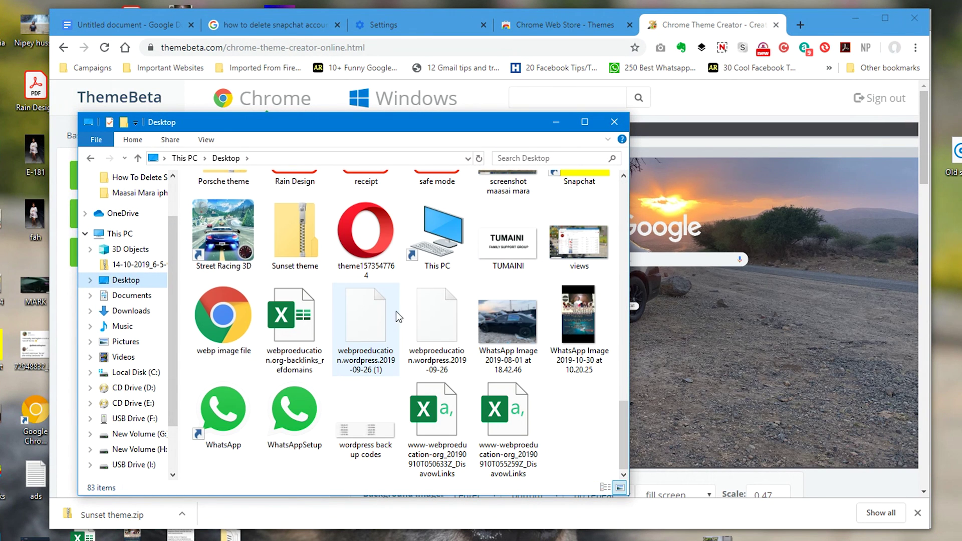
left_click(295, 247)
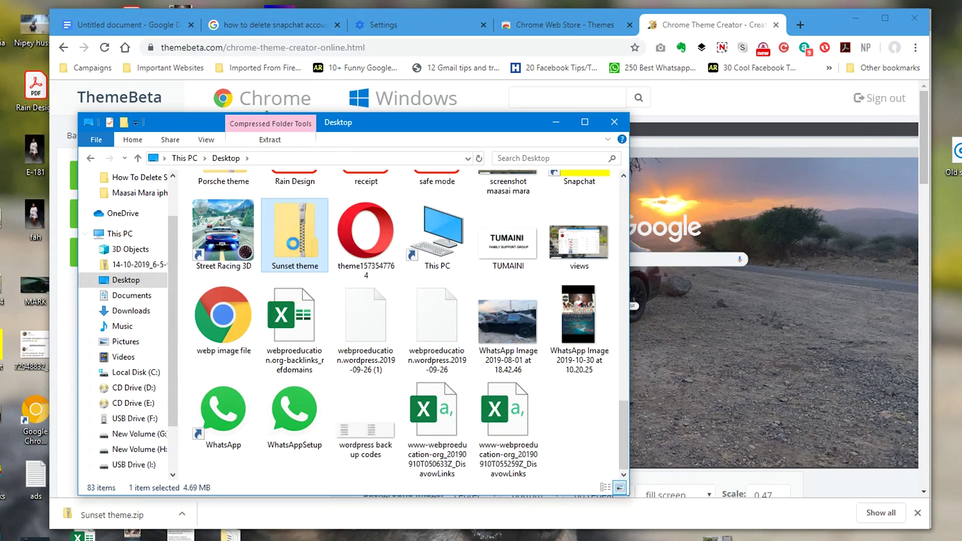
right_click(295, 249)
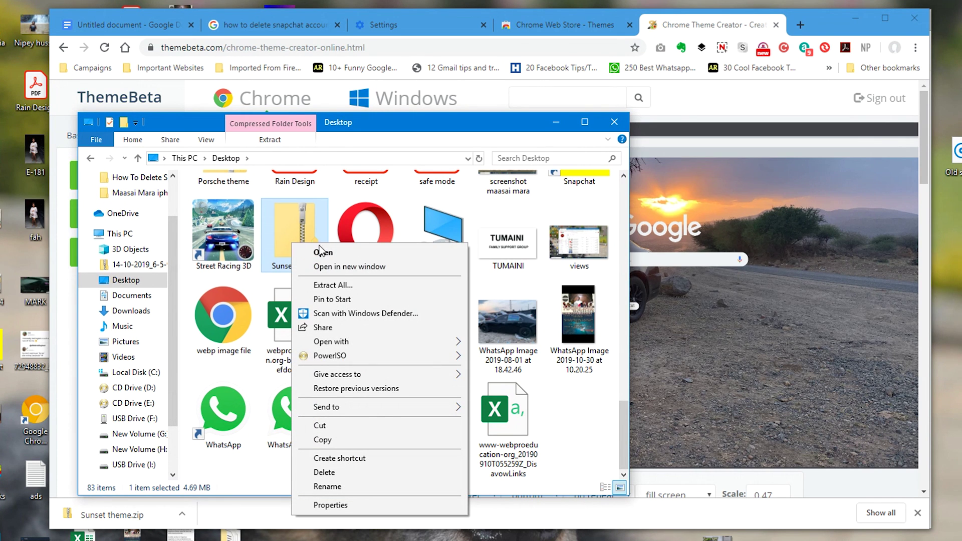
left_click(366, 285)
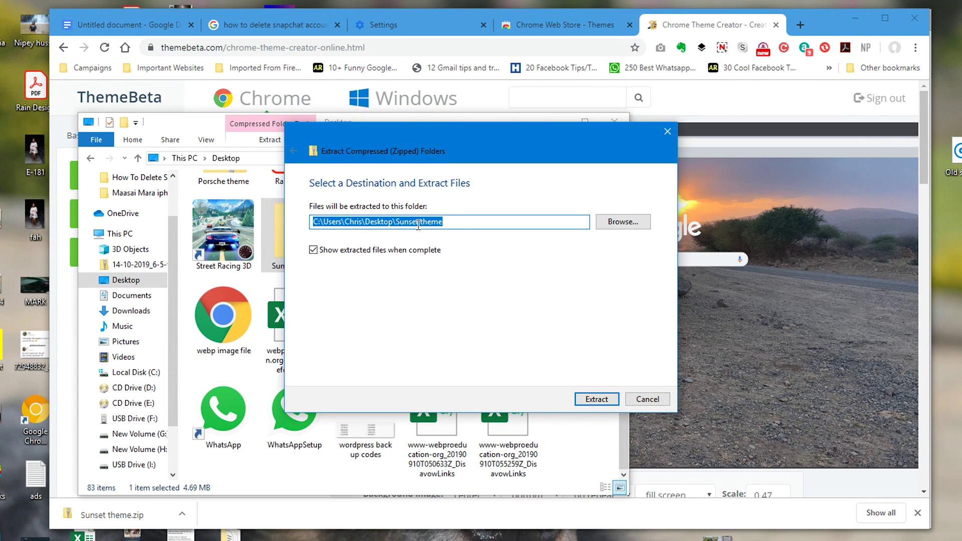
left_click(592, 399)
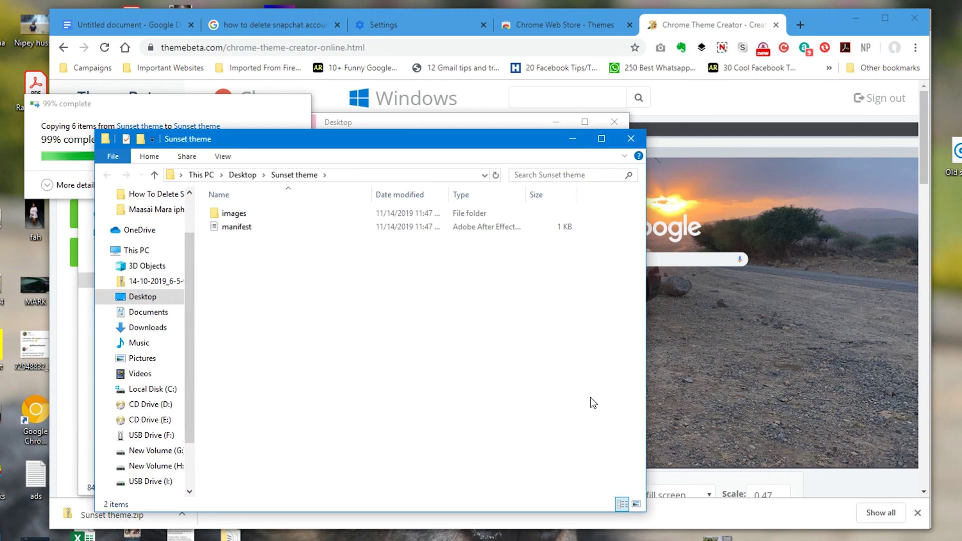
left_click(631, 139)
left_click(613, 122)
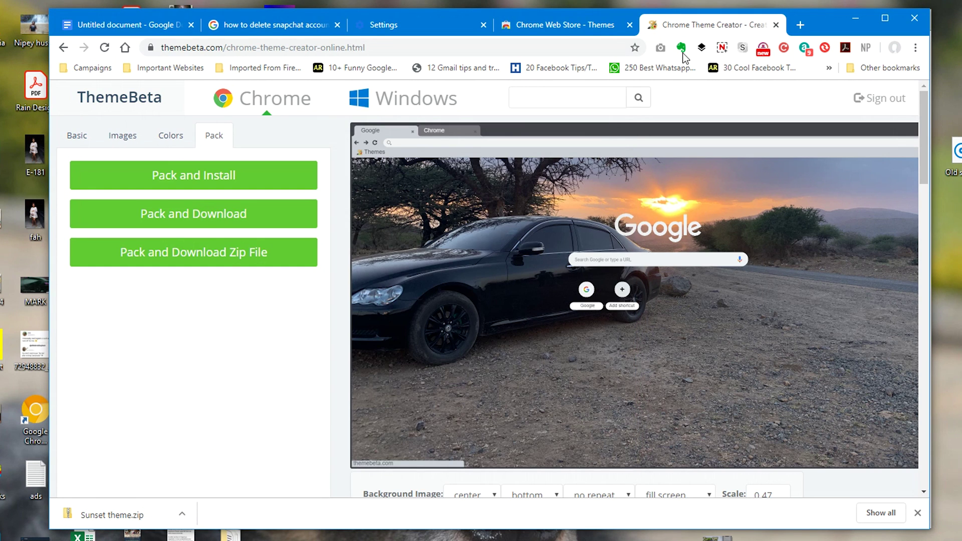
Load the Desktop Sunset theme folder as an unpacked extension from Chrome's Extensions page.
key("ctrl+t")
left_click(915, 48)
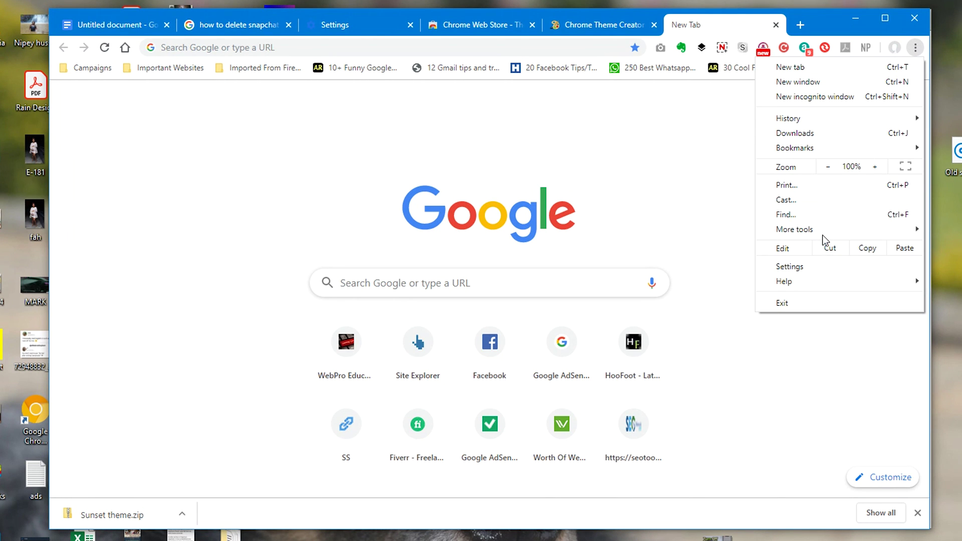
mouse_move(827, 230)
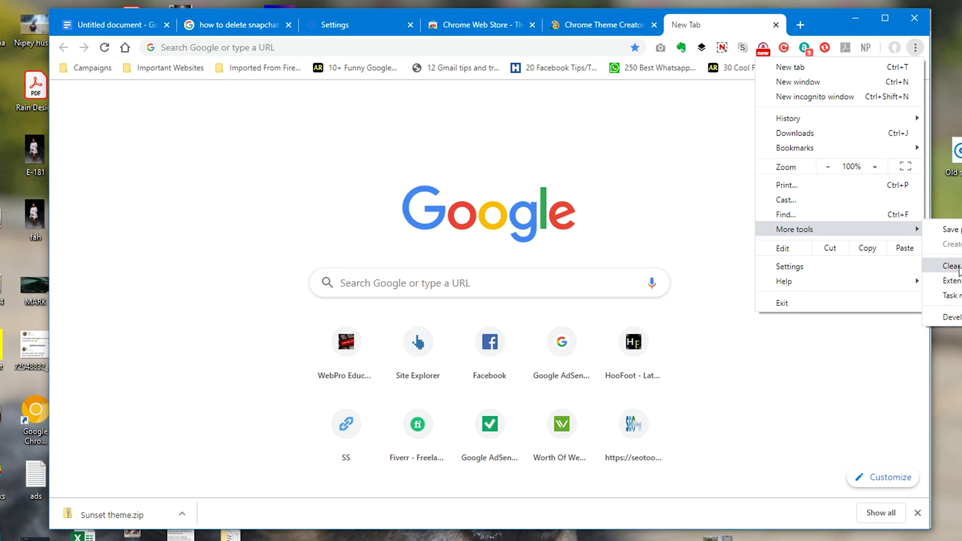
left_click(960, 282)
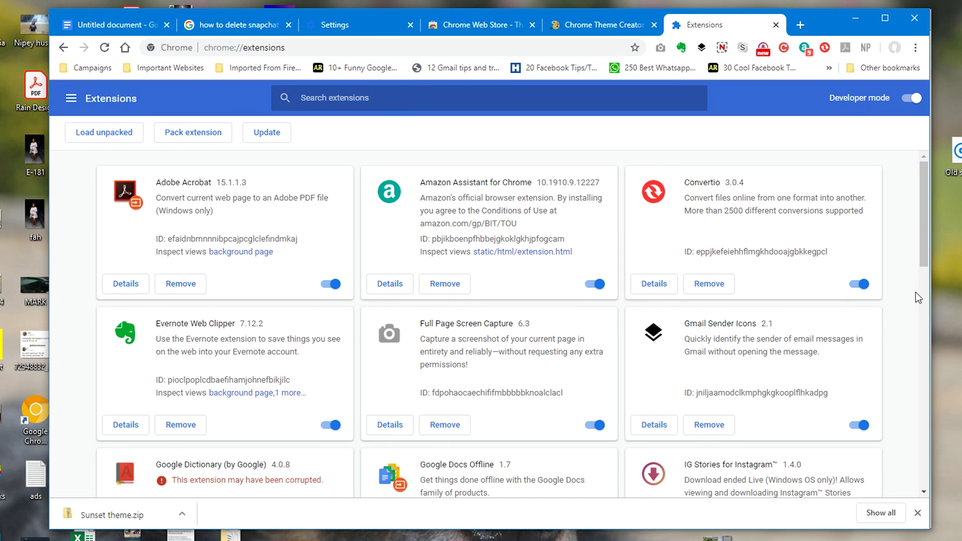
left_click(109, 135)
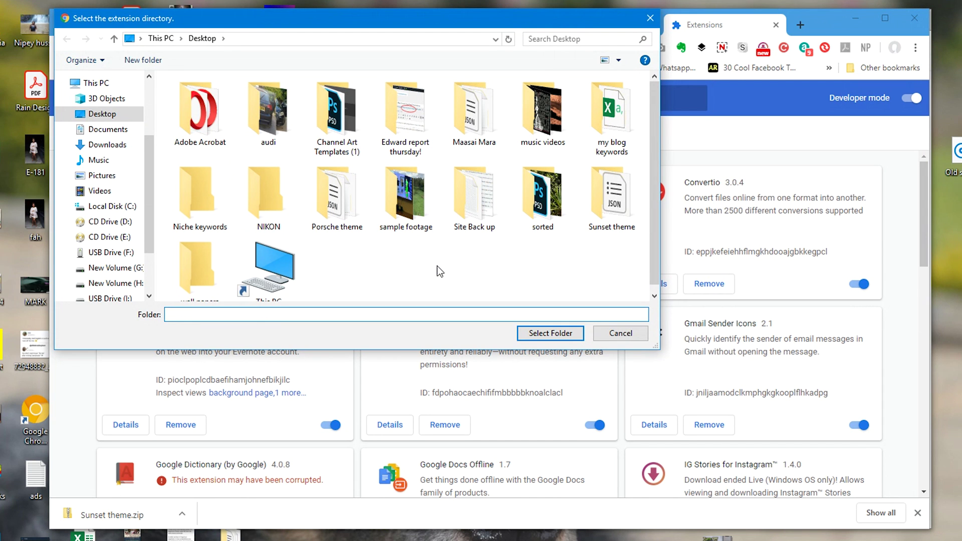
scroll(244, 165, "down", 1)
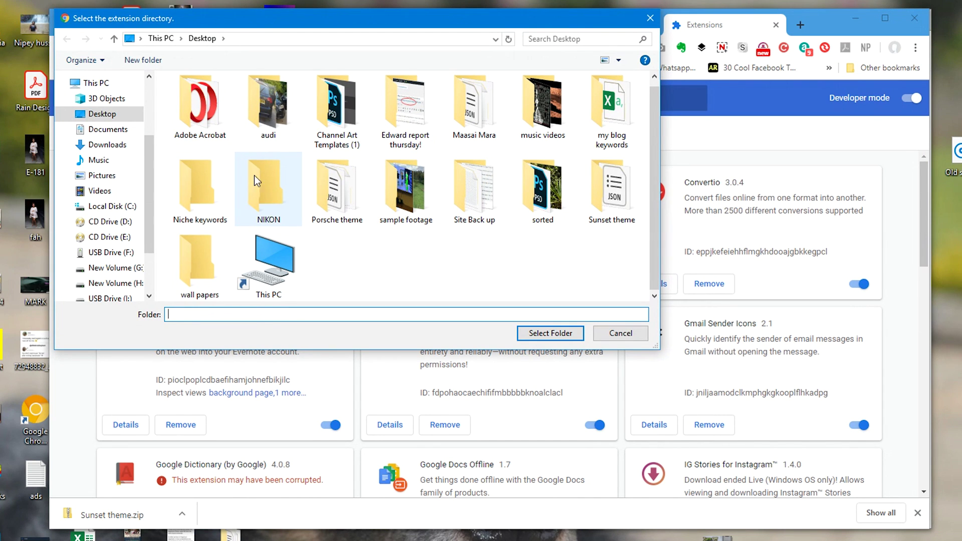
left_click(608, 196)
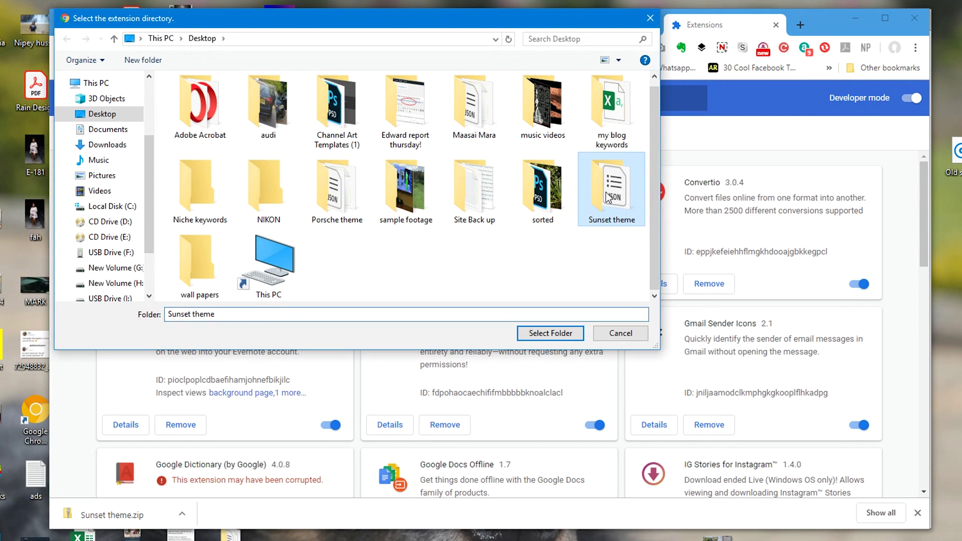
left_click(554, 335)
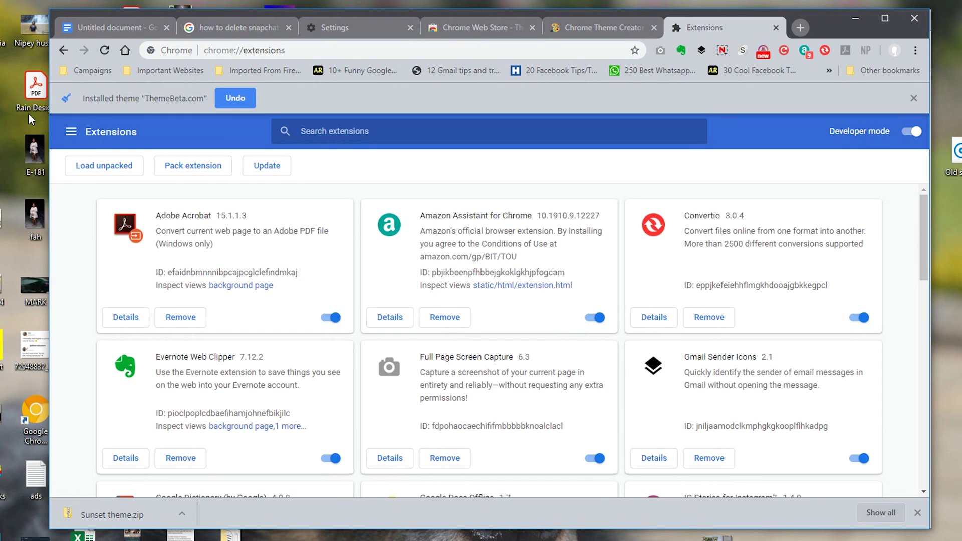
Open a new tab to view the installed Sunset theme's black-car sunset background.
left_click(800, 28)
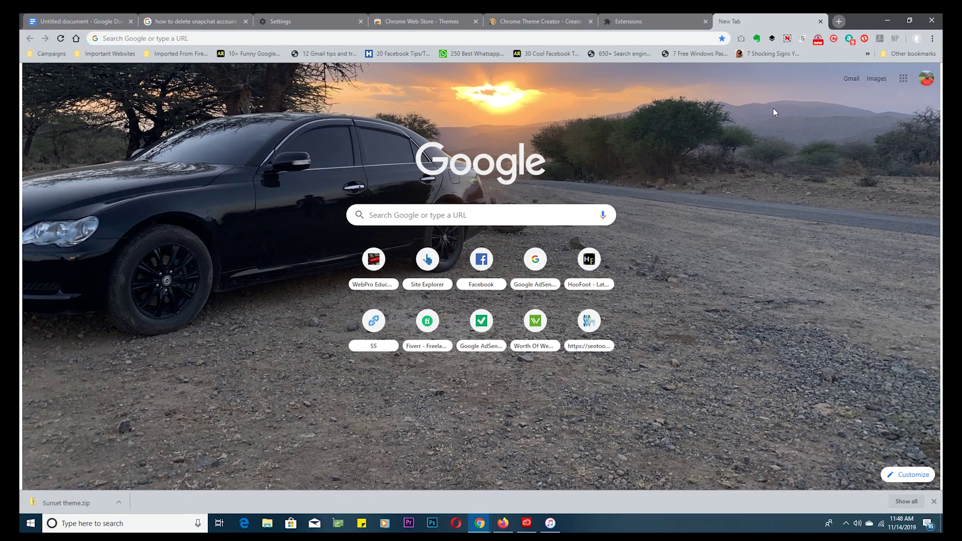